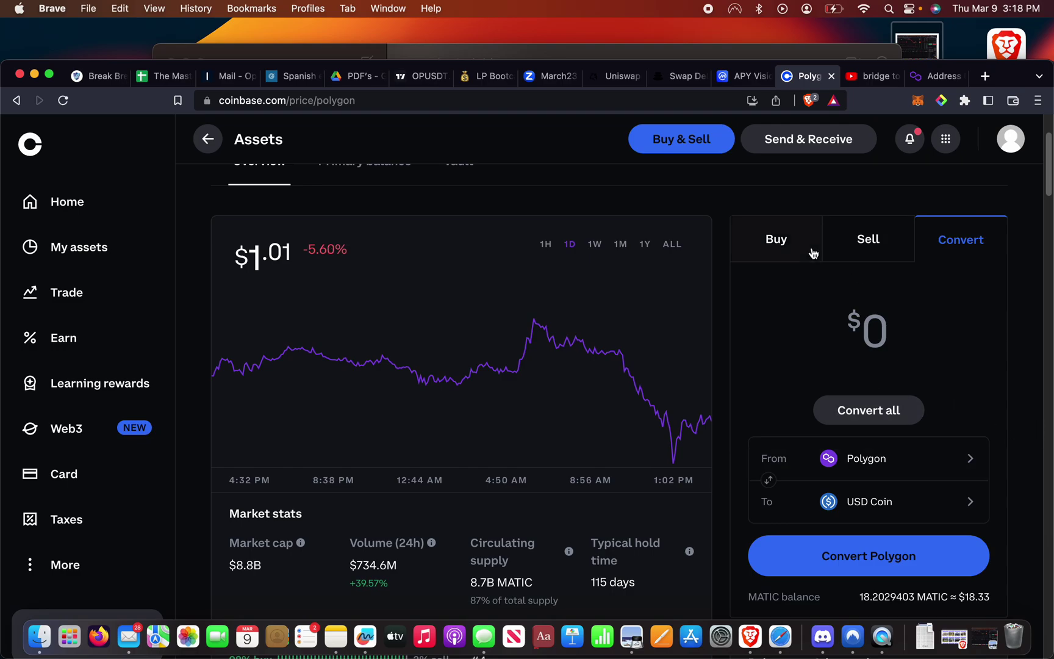
Start a send of the full 16.1228403 MATIC balance and copy the MetaMask account address.
left_click(776, 146)
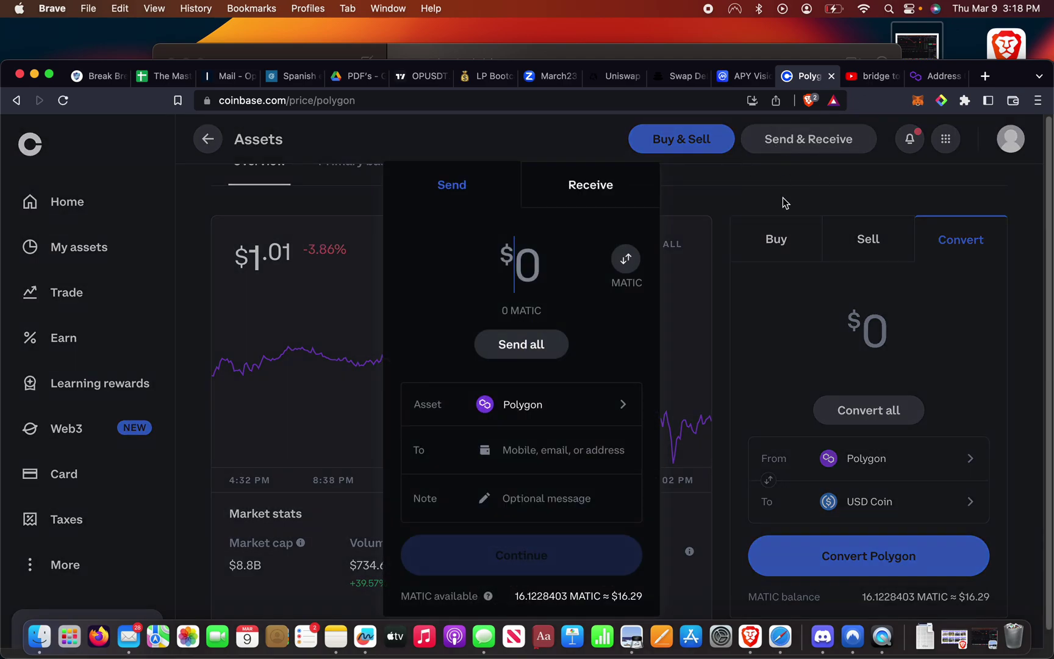
left_click(525, 349)
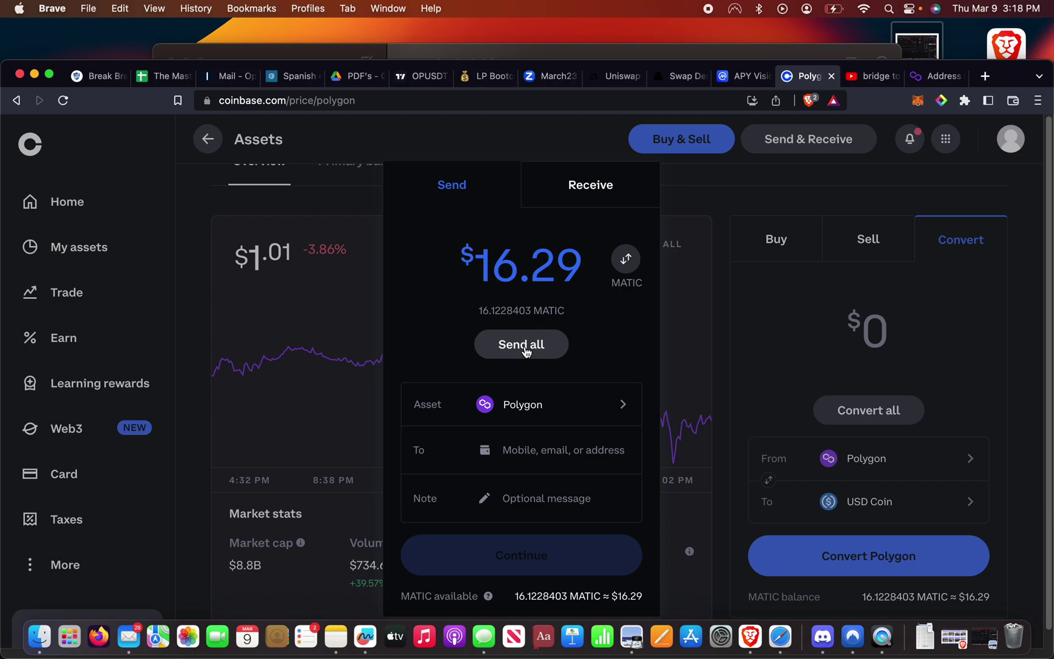
left_click(919, 107)
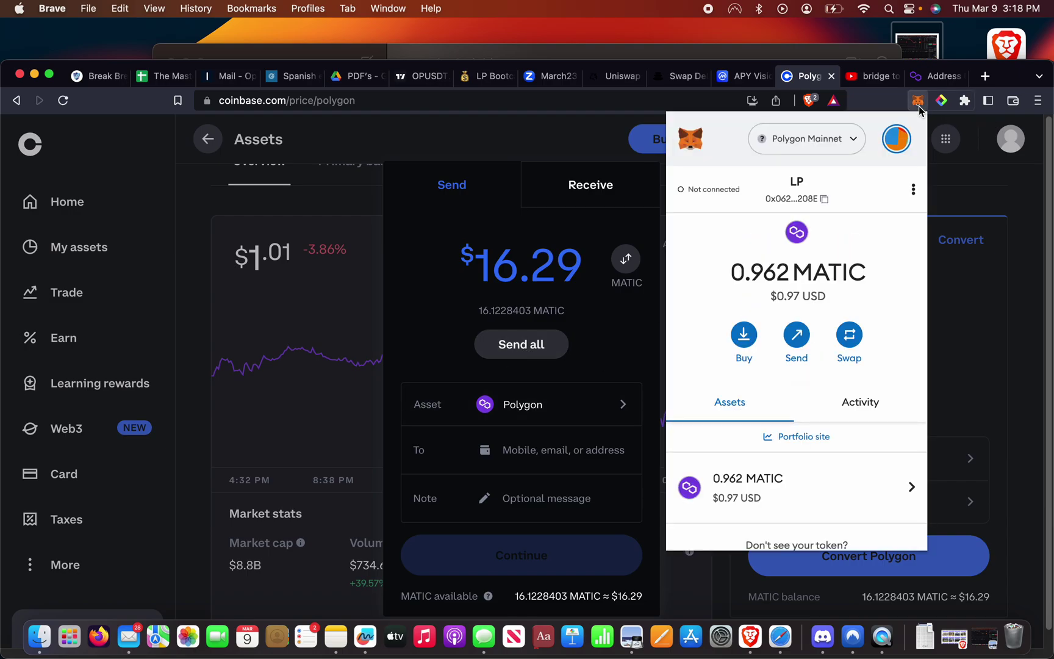
left_click(824, 202)
Check the MetaMask wallet's available networks and token-import note, then close the wallet.
left_click(806, 147)
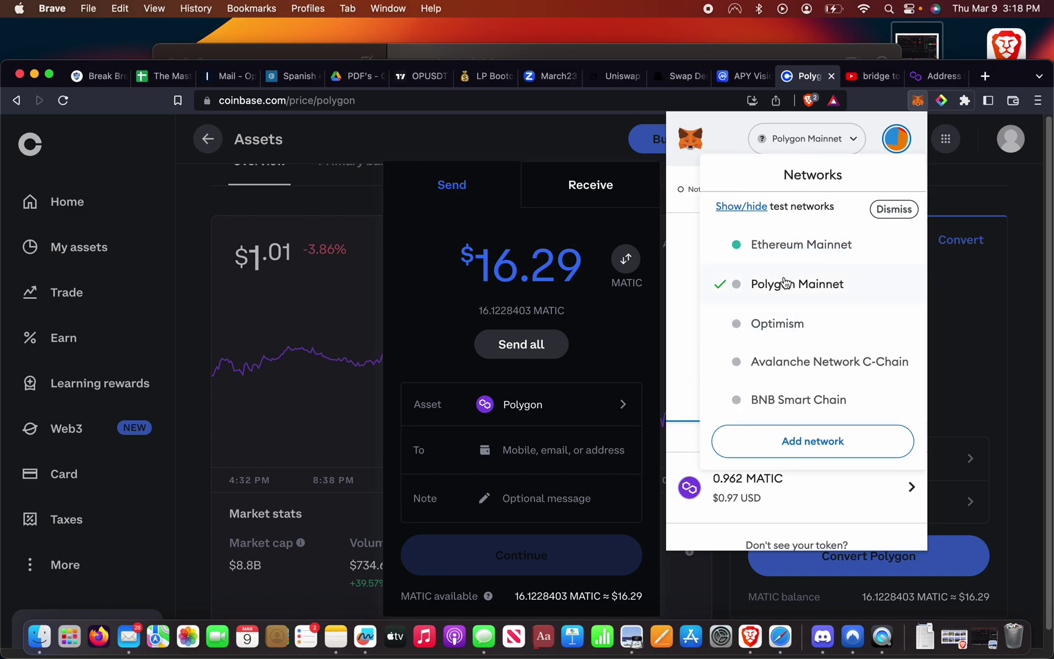
left_click(691, 259)
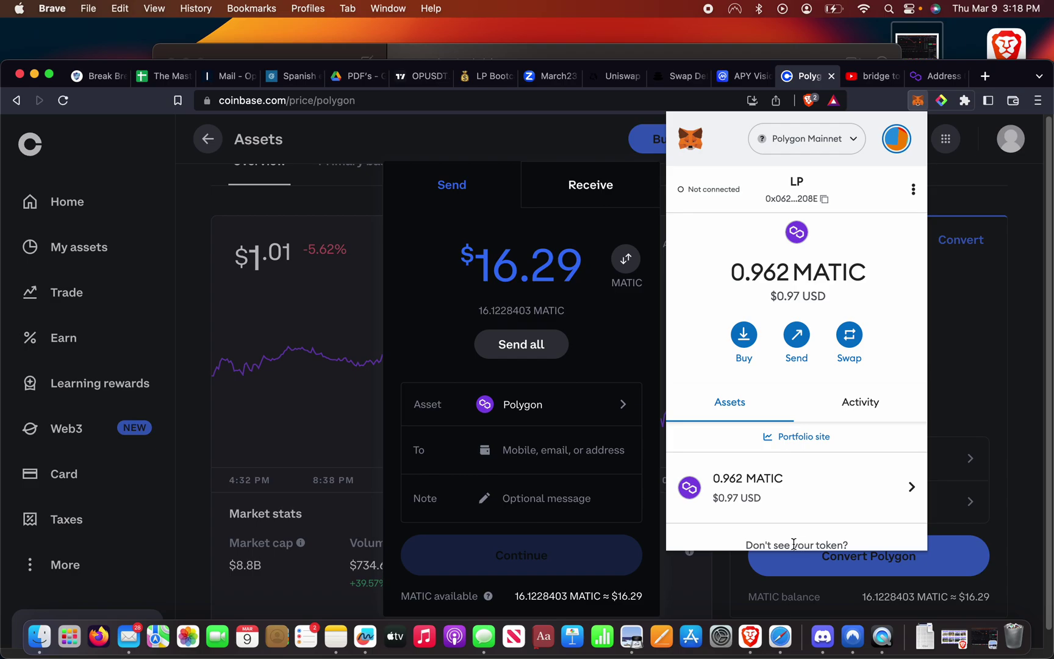
left_click_drag(793, 544, 818, 547)
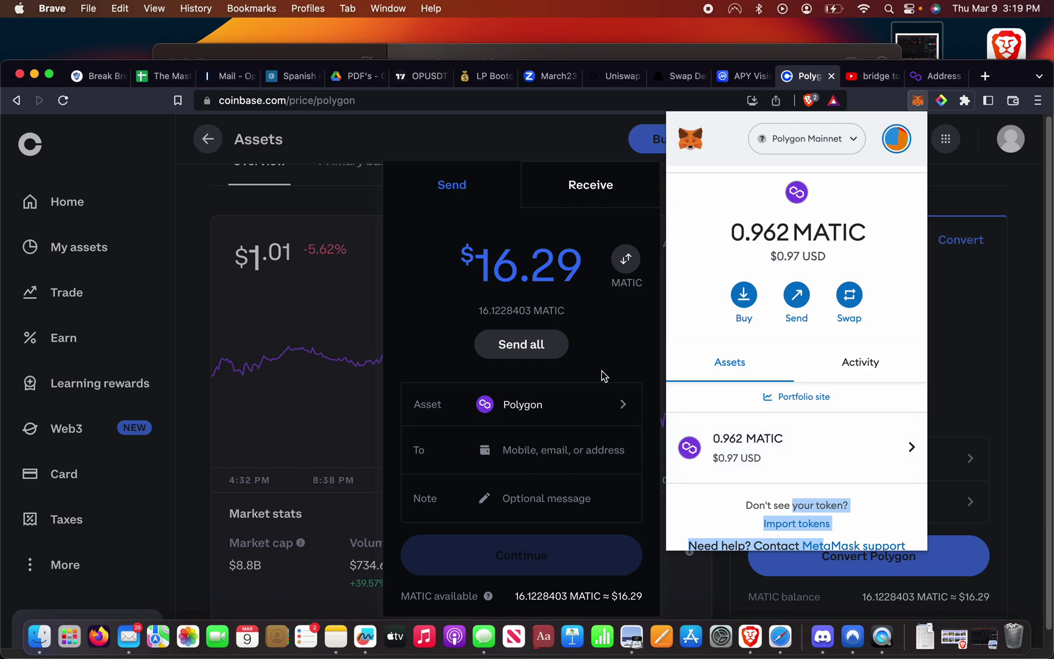
left_click(532, 451)
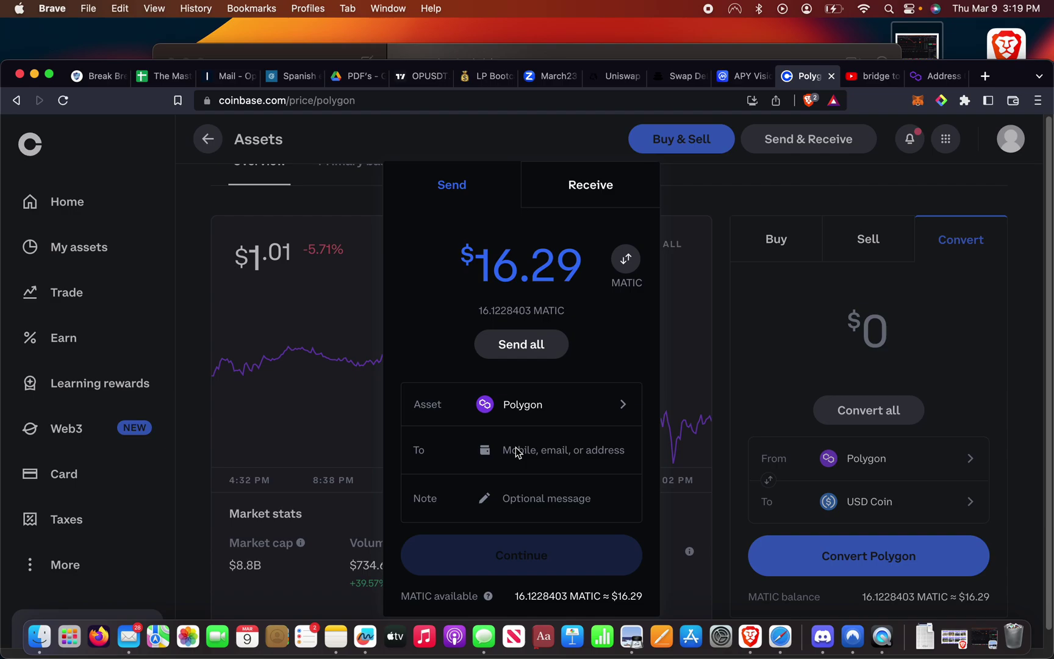
Paste the MetaMask wallet address into the recipient field, clearing and re-pasting it once.
key("super+v")
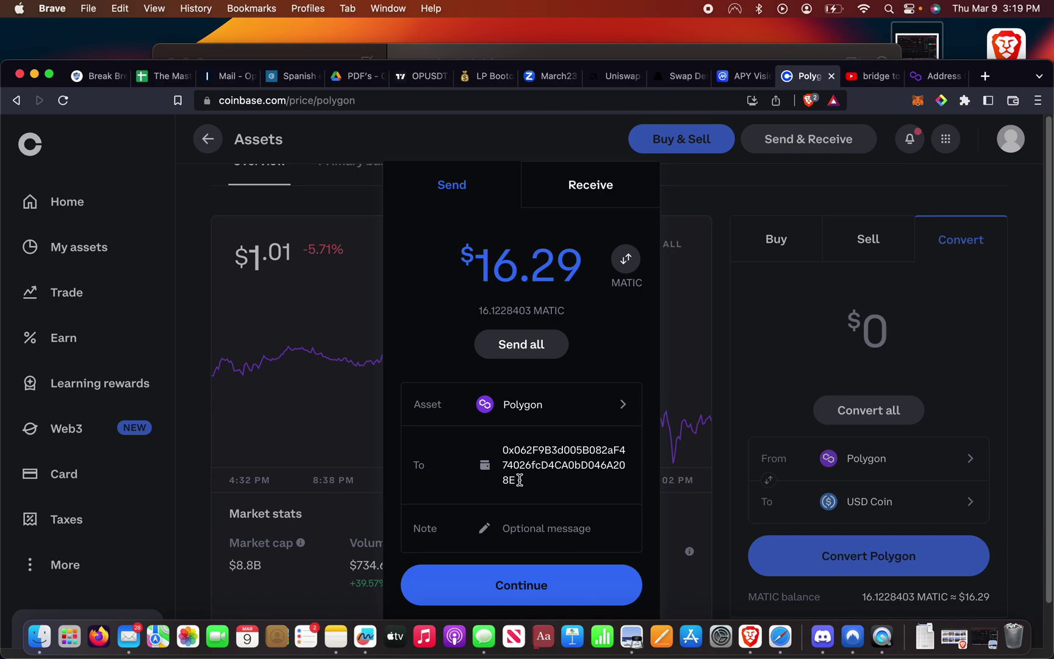
left_click_drag(531, 480, 480, 452)
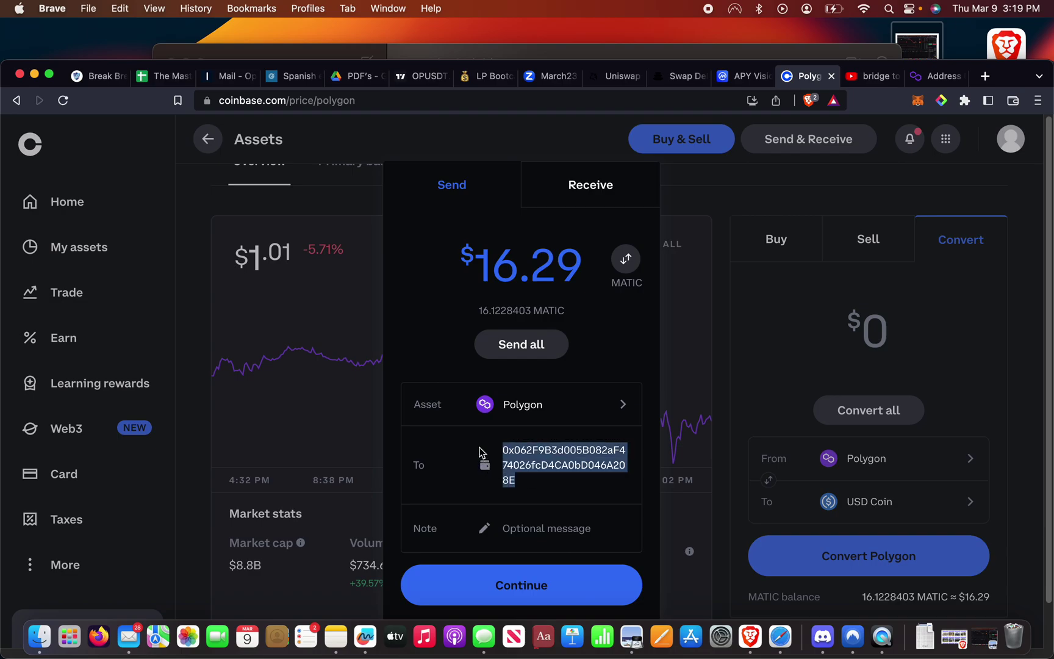
key("BackSpace")
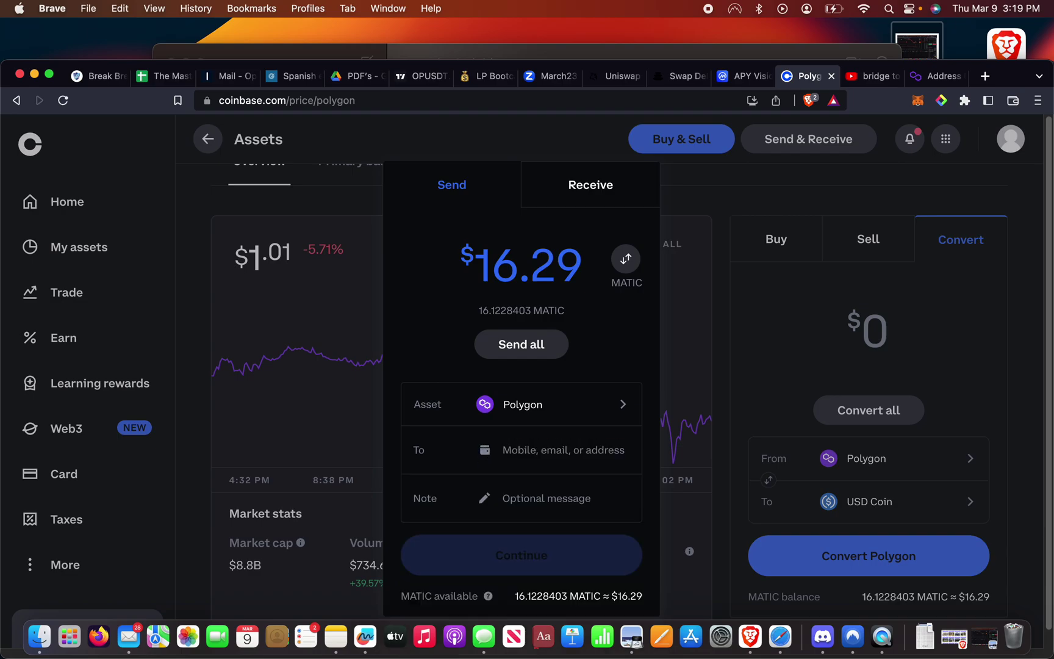
key("super+v")
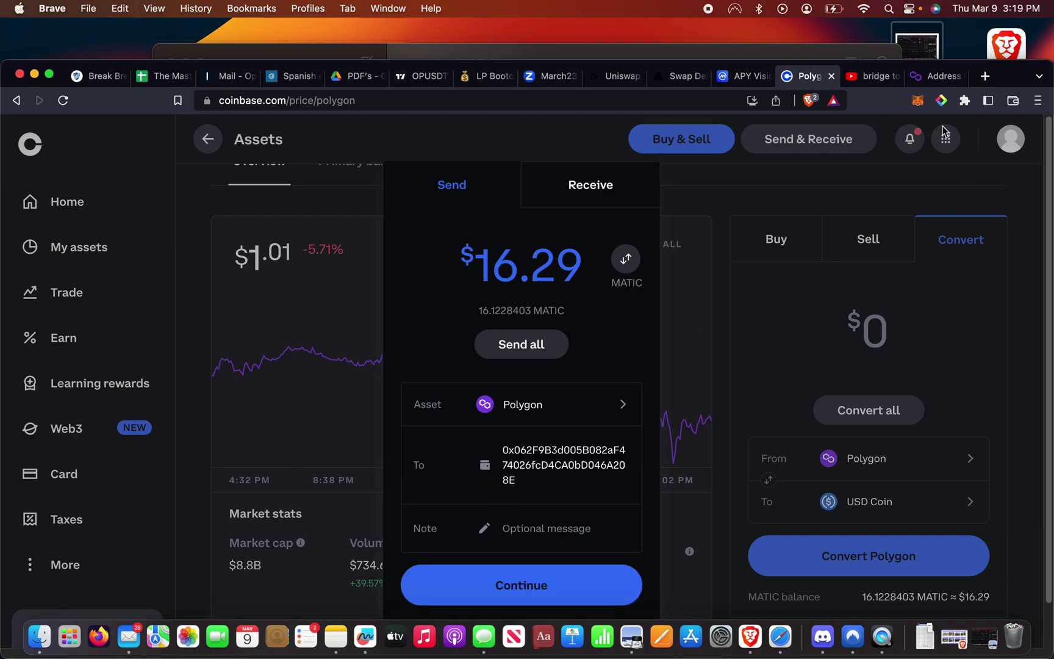
Re-copy the MetaMask address and continue to the sending summary.
left_click(920, 104)
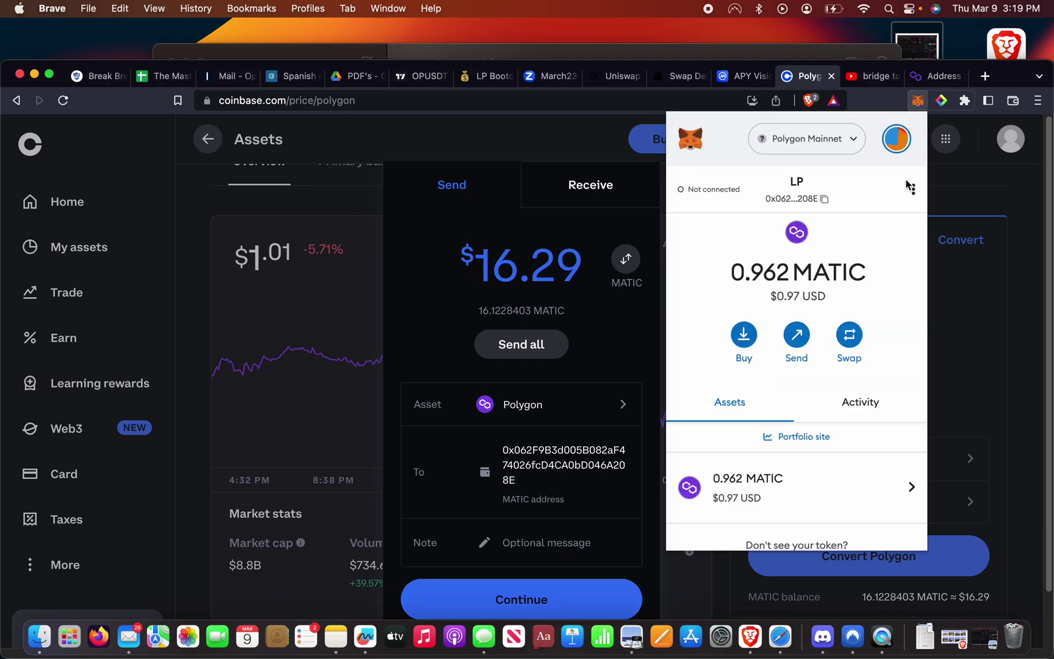
left_click(767, 210)
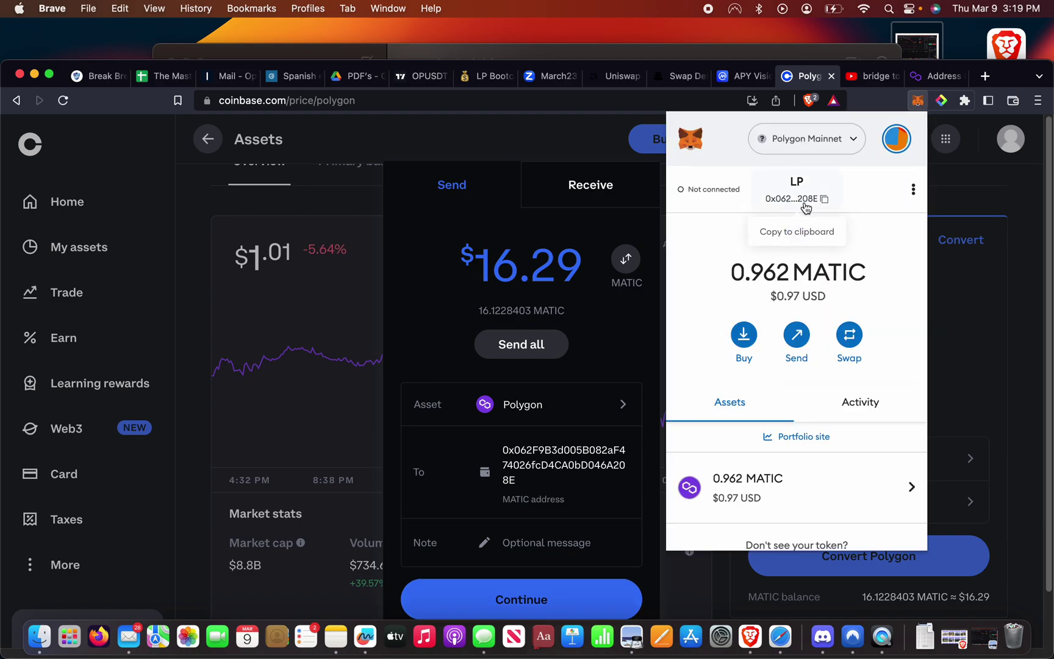
left_click(519, 598)
left_click(545, 463)
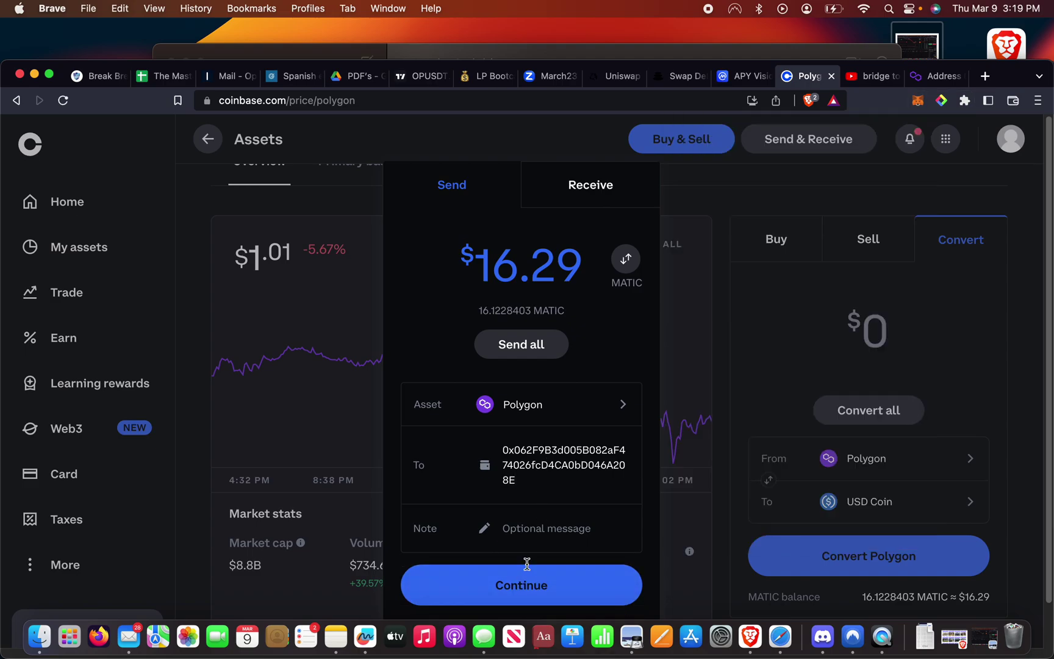
left_click(527, 593)
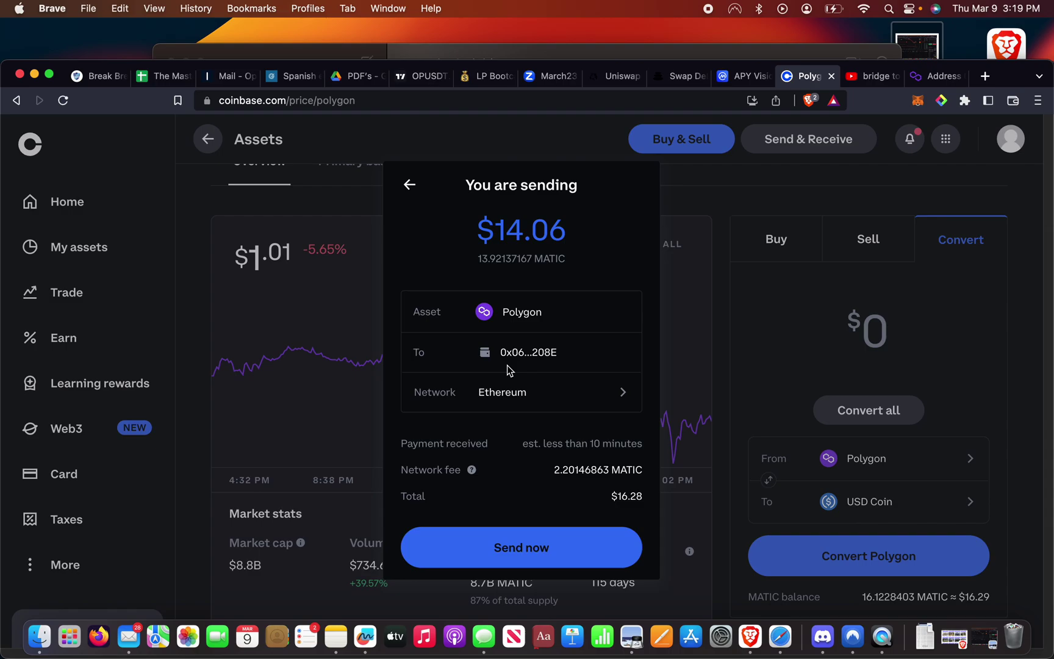
left_click(517, 405)
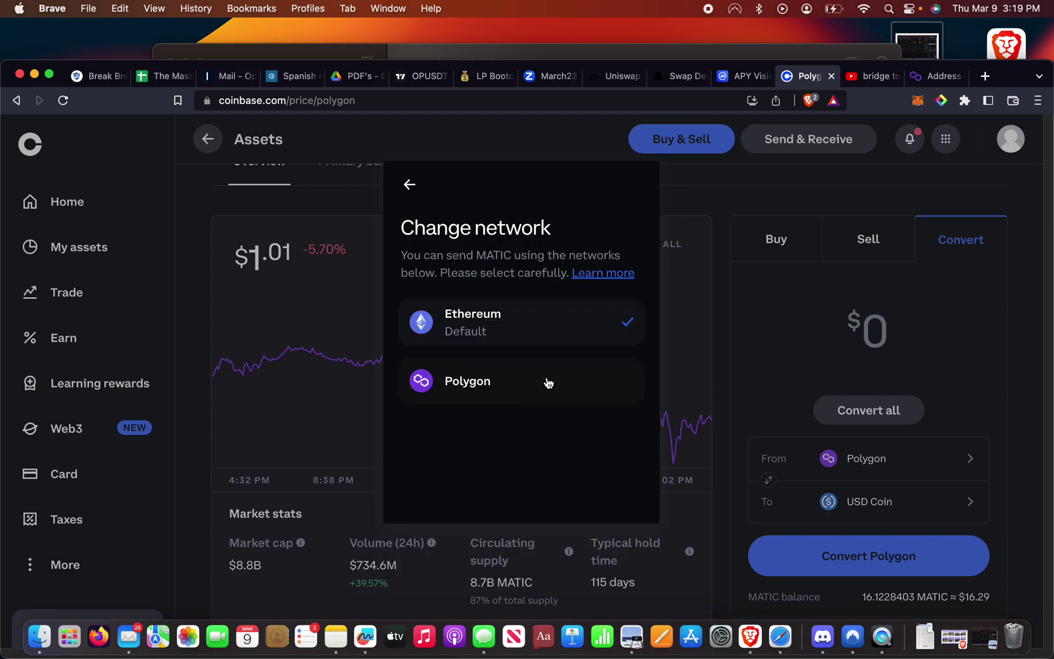
left_click(409, 185)
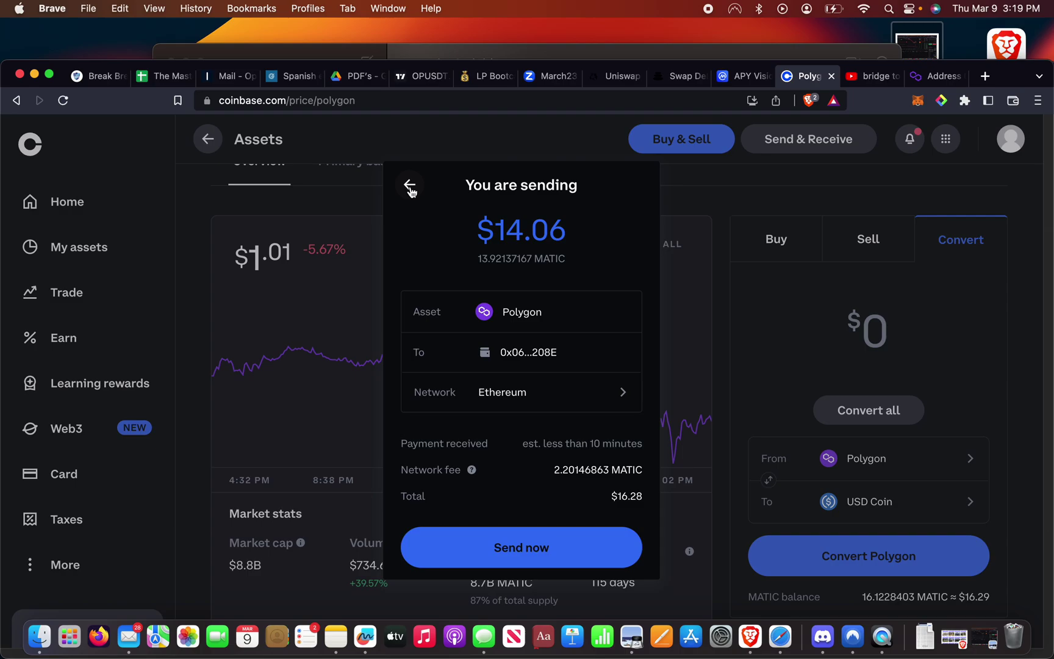
left_click(918, 101)
left_click(830, 144)
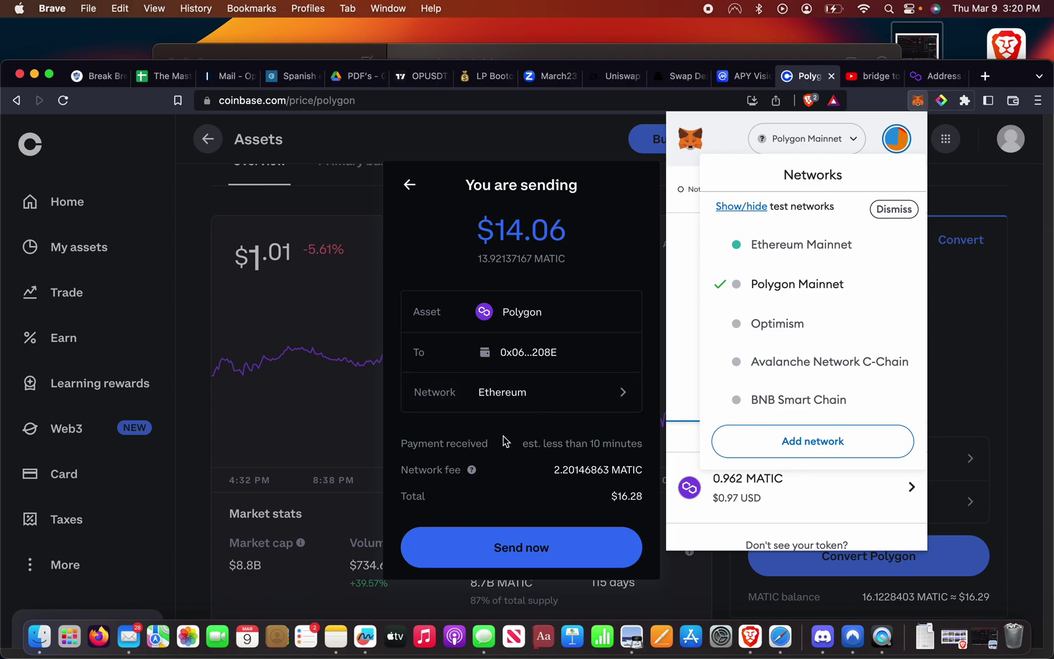
left_click(535, 478)
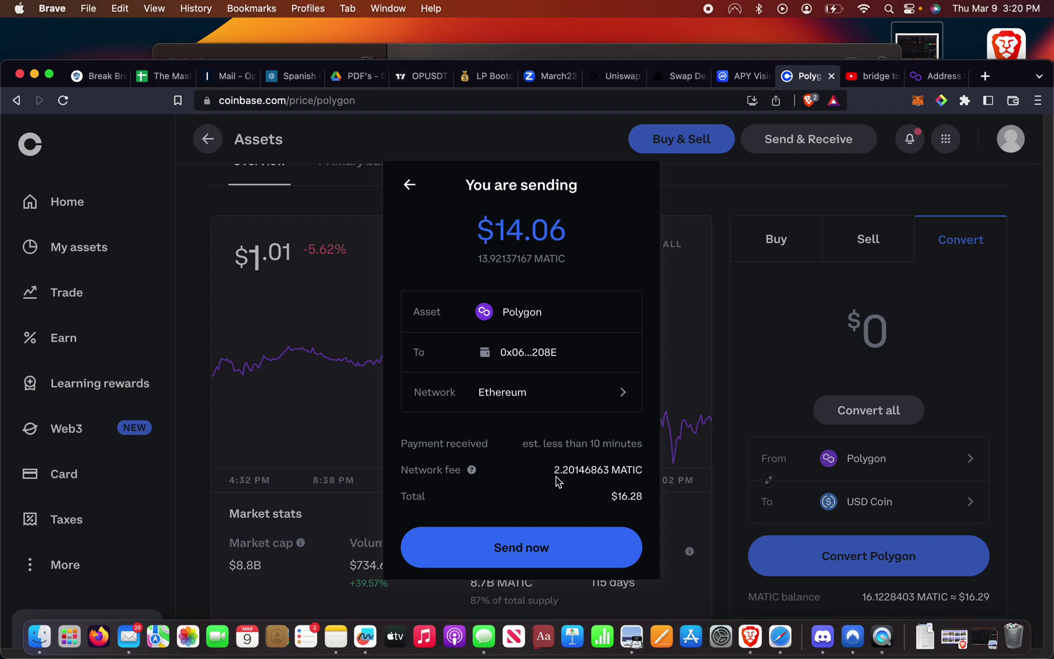
Switch the MATIC send to the Polygon network, accept the warning, and go to TradingView.
left_click(484, 407)
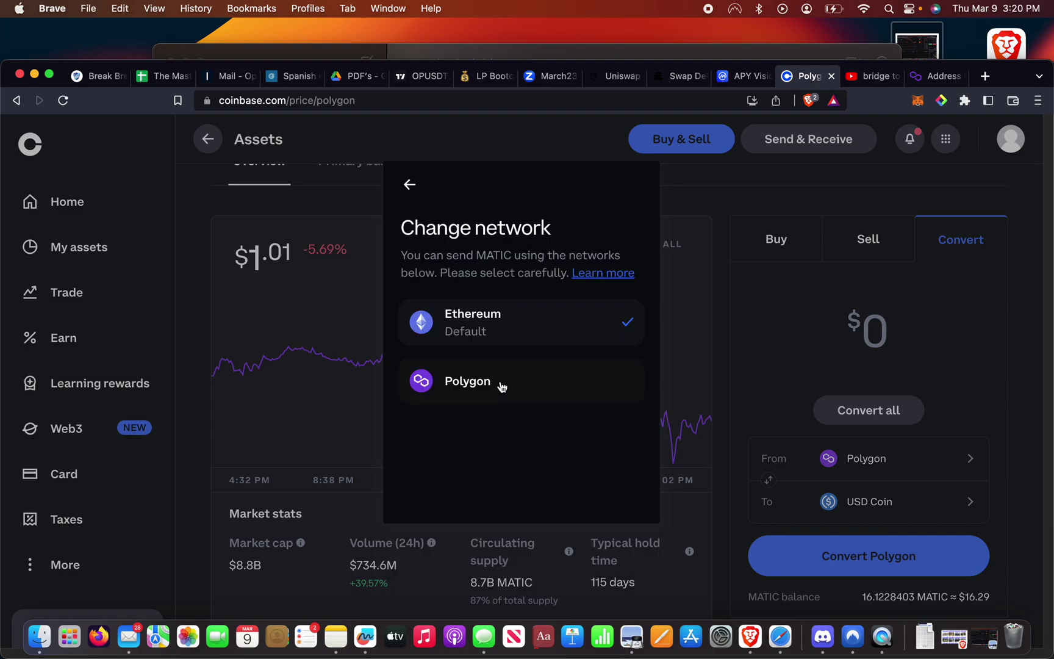
left_click(499, 383)
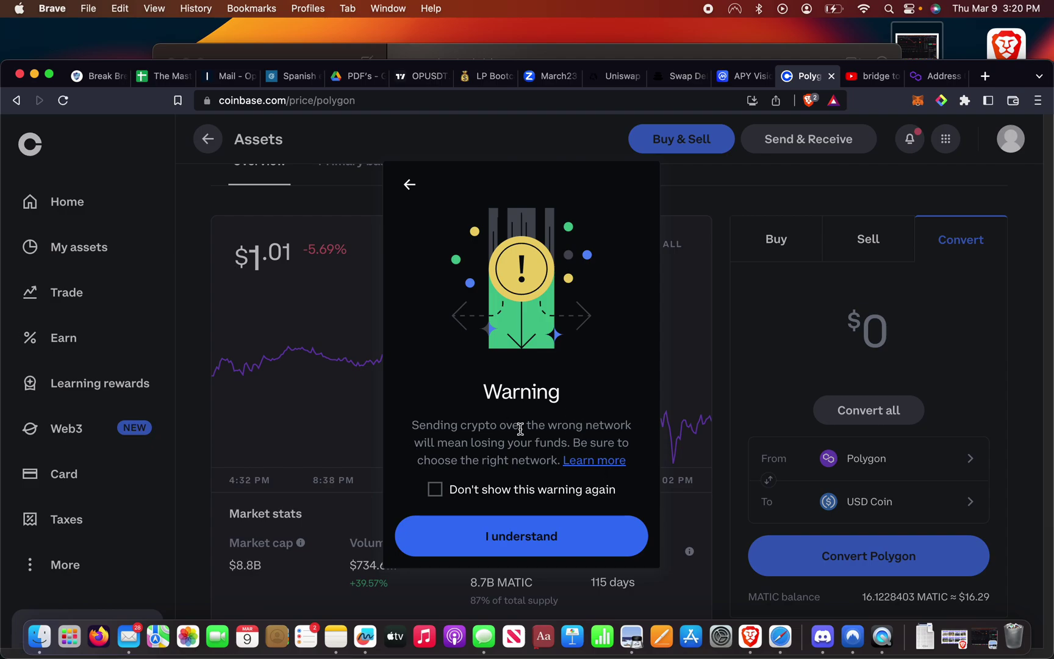
left_click(567, 536)
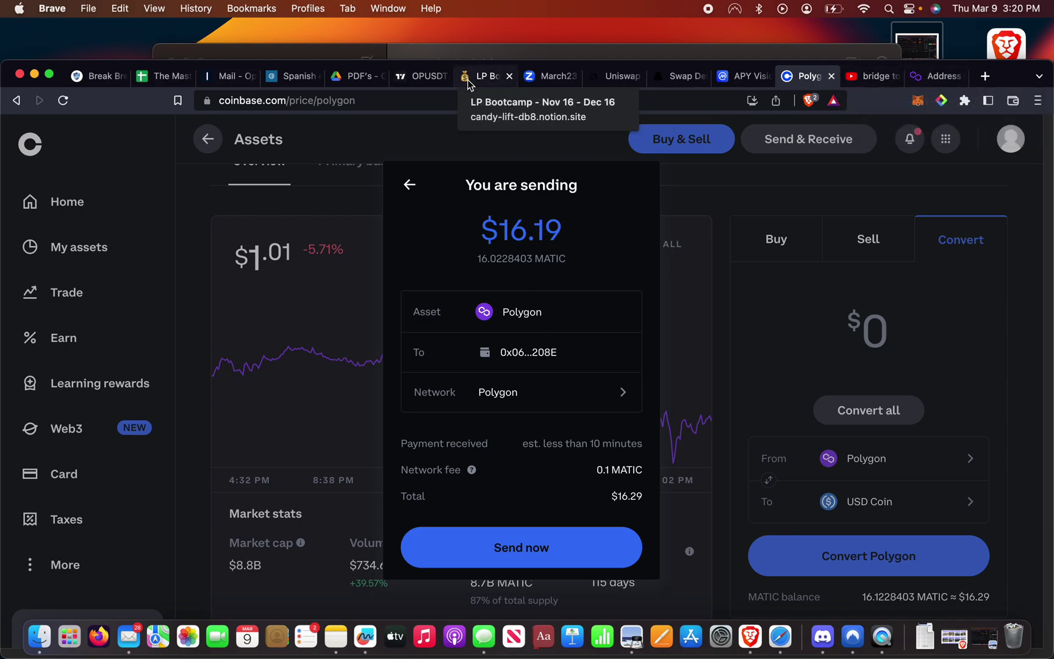
left_click(416, 82)
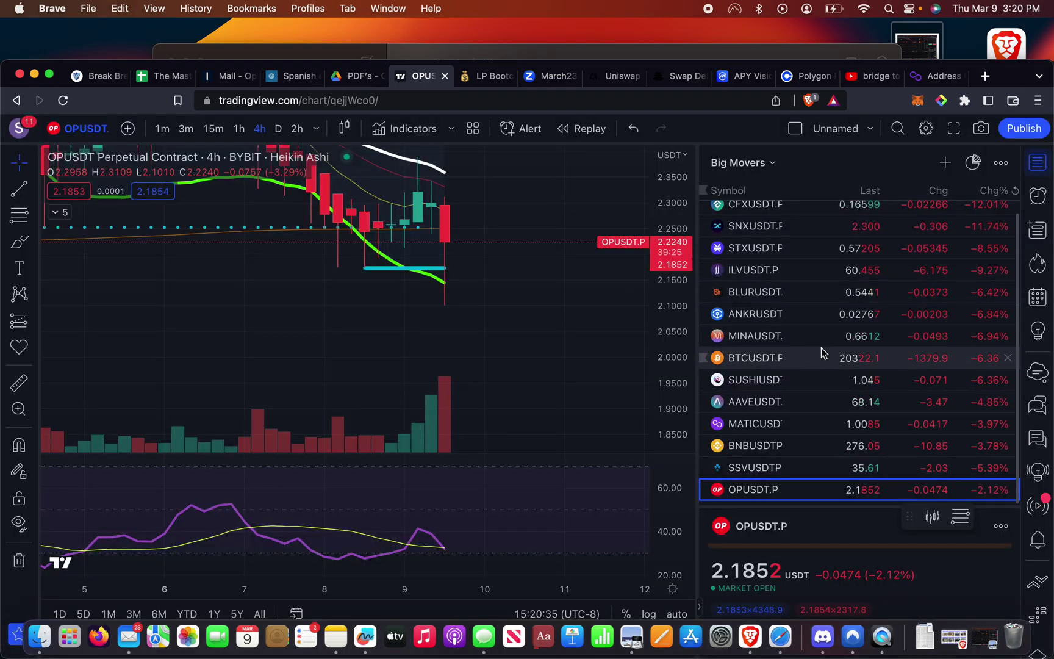
Open the MATICUSDT chart, pan back through earlier candles, then return to Coinbase.
left_click(730, 425)
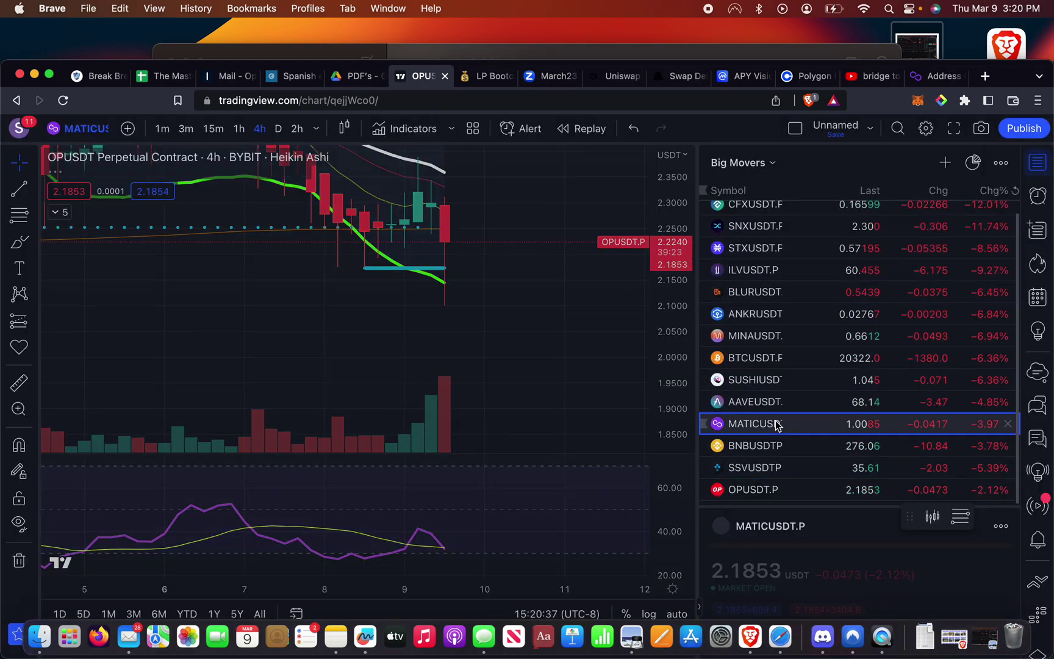
left_click_drag(536, 358, 529, 391)
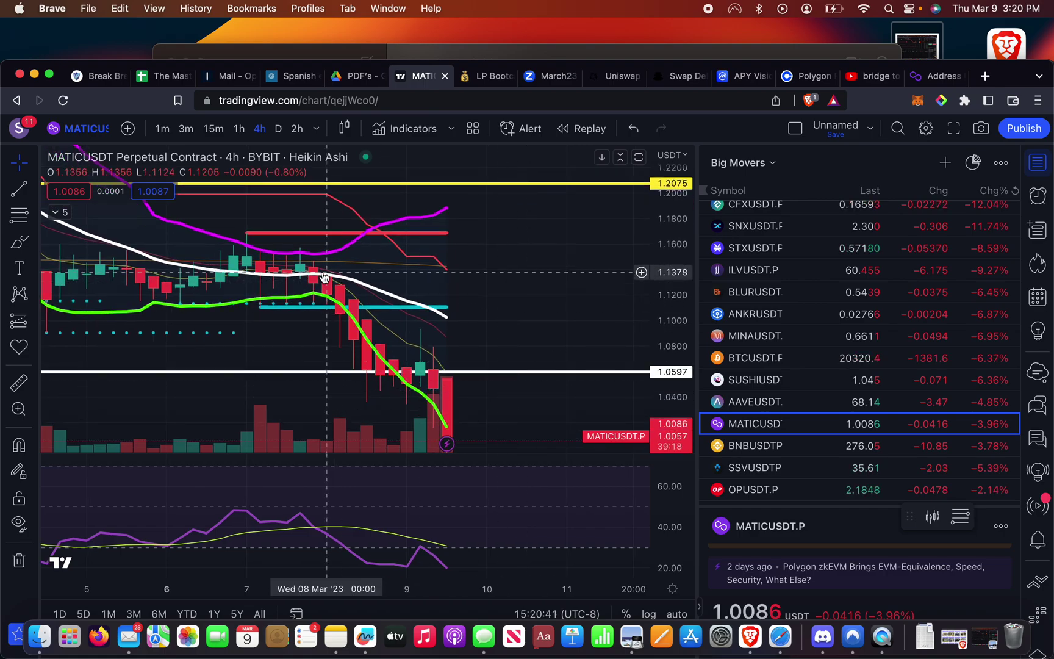
left_click_drag(241, 290, 387, 307)
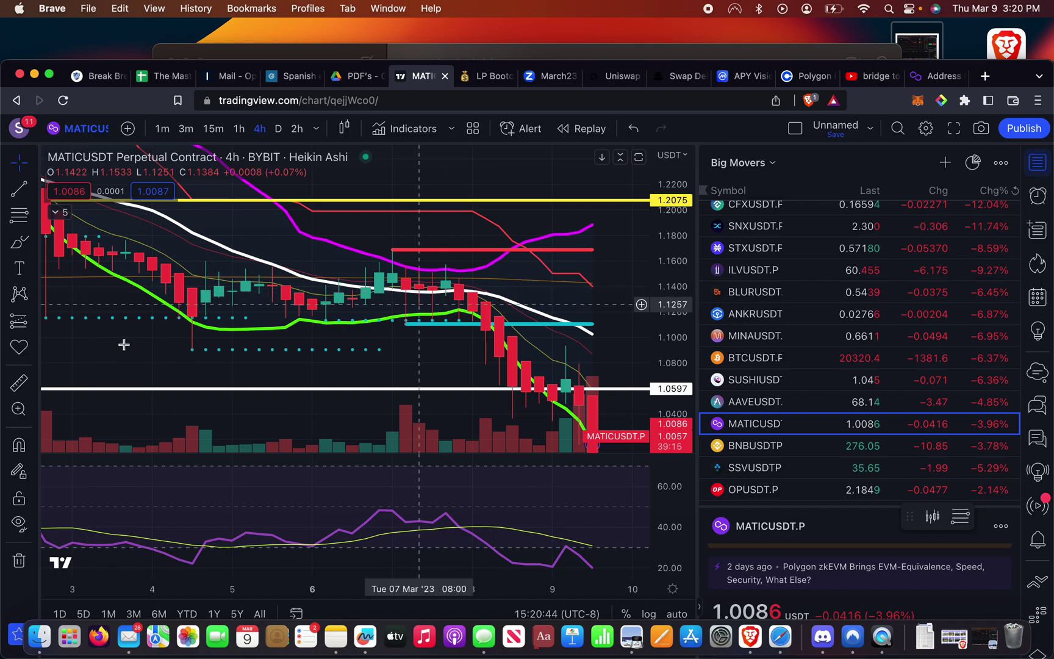
left_click_drag(151, 339, 482, 422)
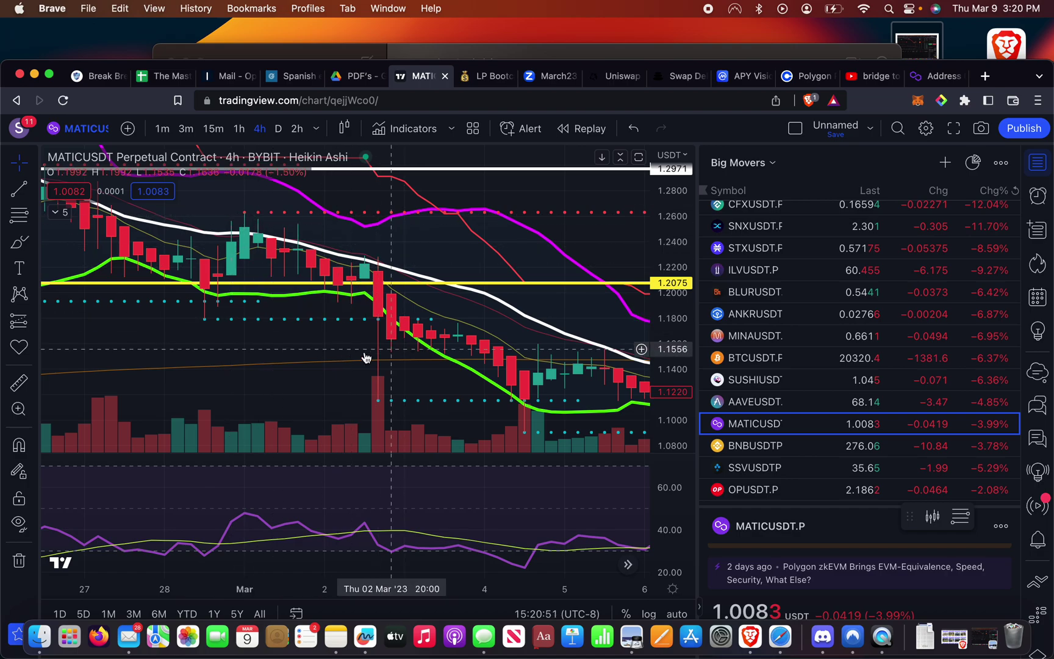
scroll(307, 386, "right", 5)
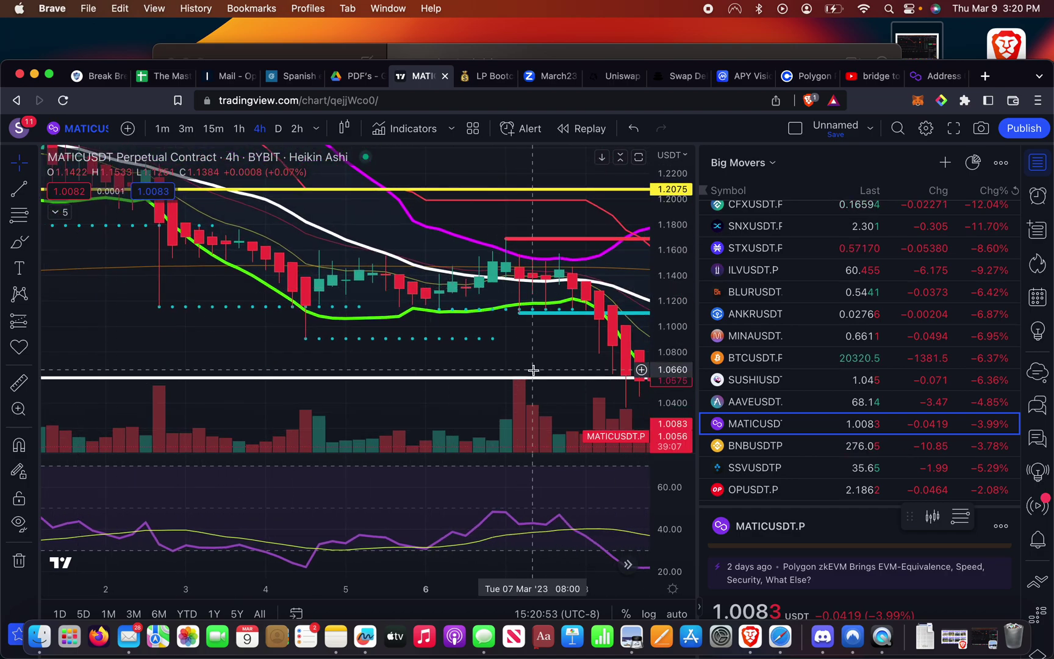
left_click_drag(538, 365, 141, 238)
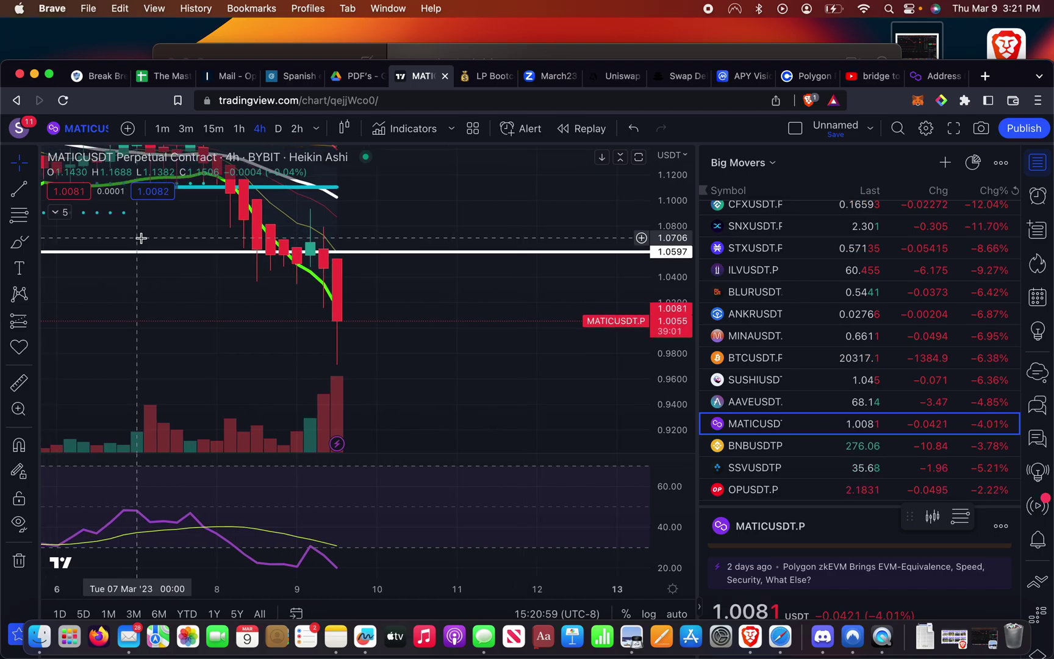
left_click(814, 81)
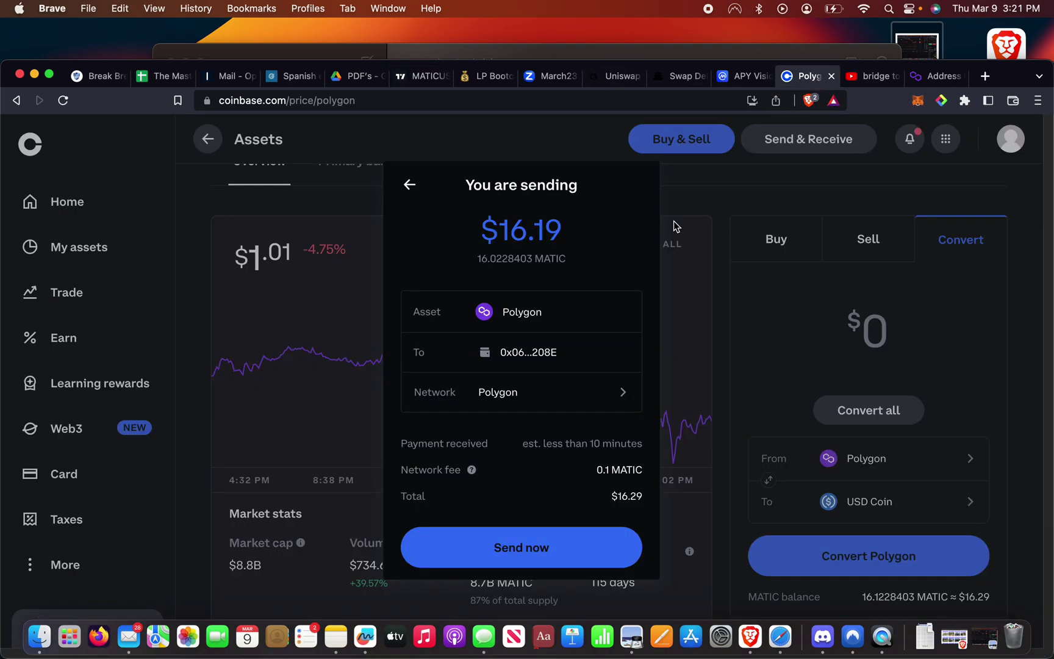